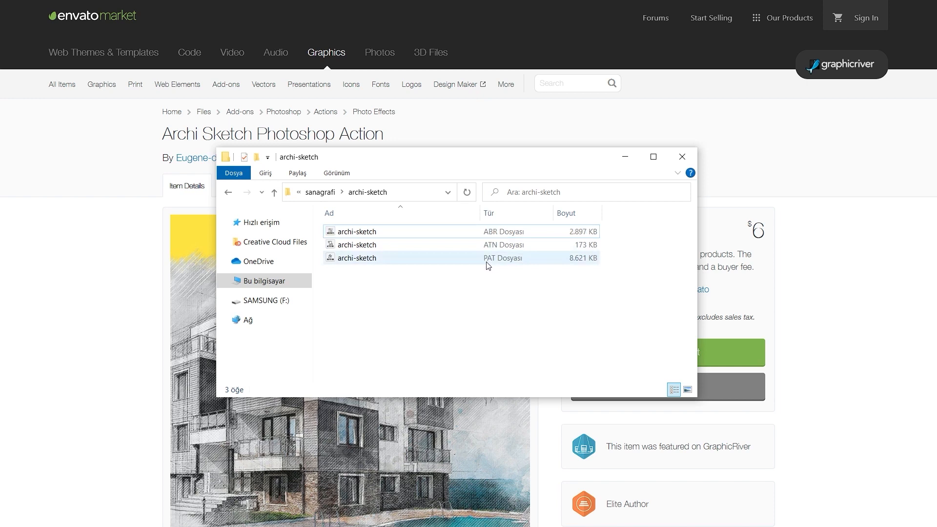
Show the files in the archi-sketch folder as large icons.
left_click(477, 237)
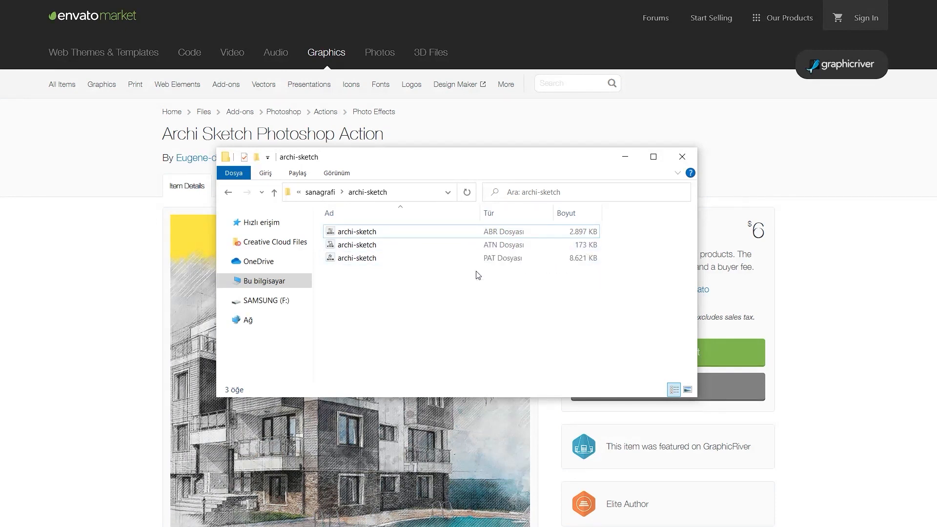
left_click(688, 389)
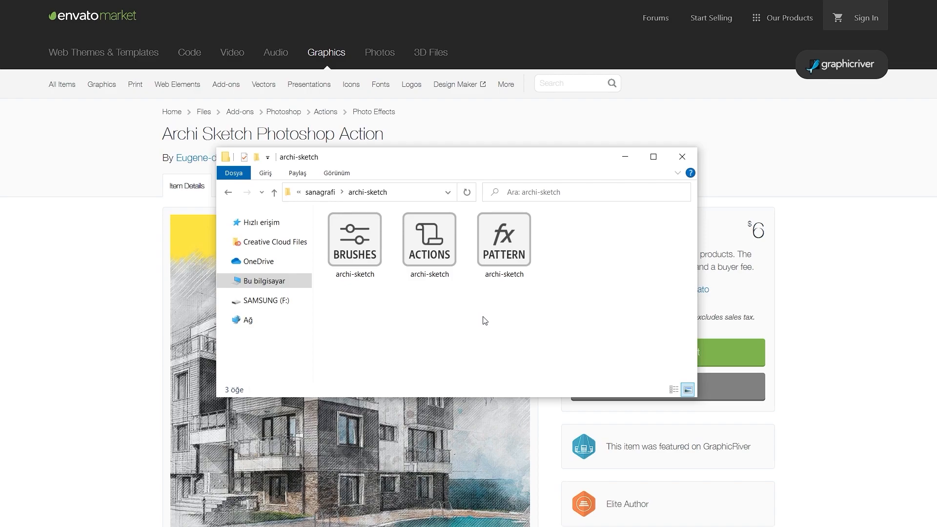
key("alt+Tab")
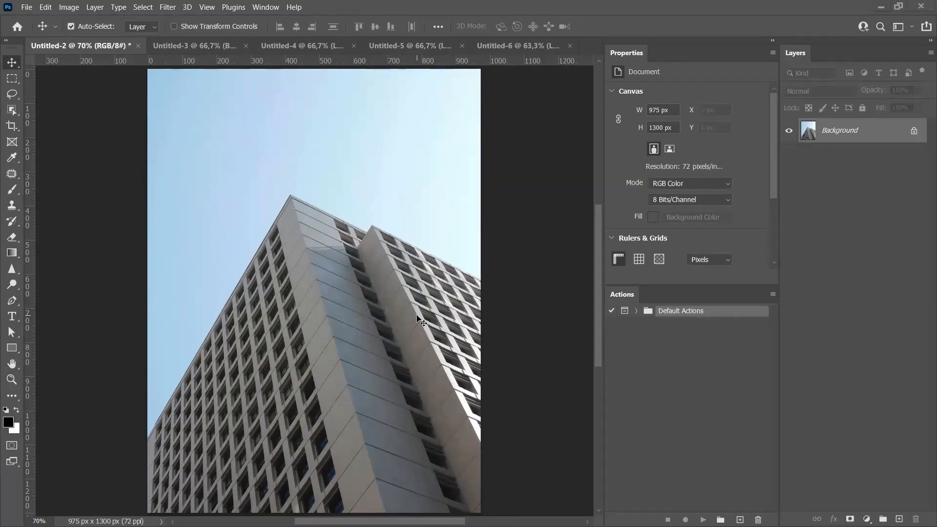
key("alt+Tab")
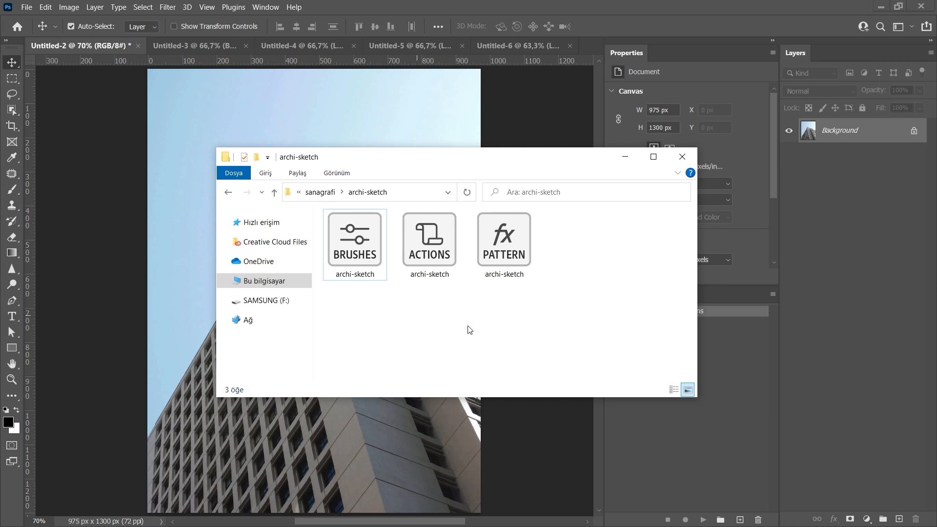
Load the archi-sketch brushes file into Photoshop.
double_click(344, 244)
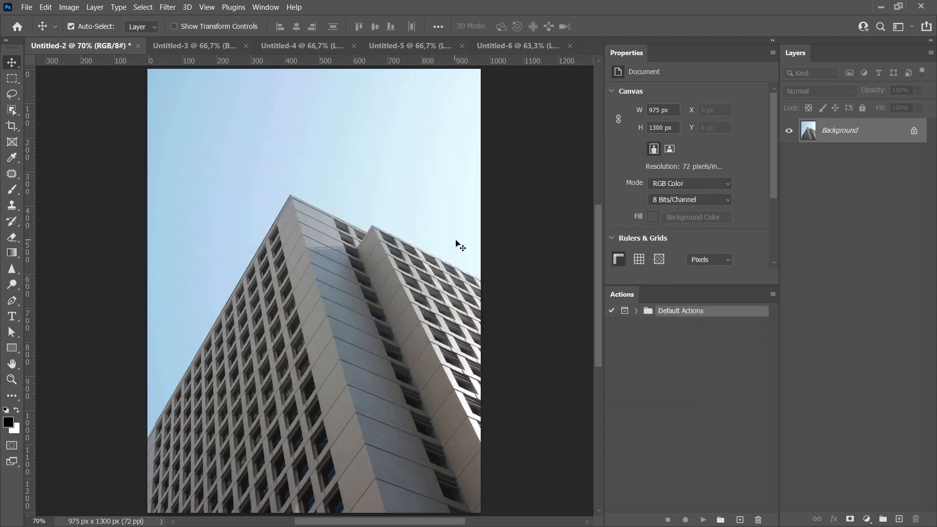
key("alt+Tab")
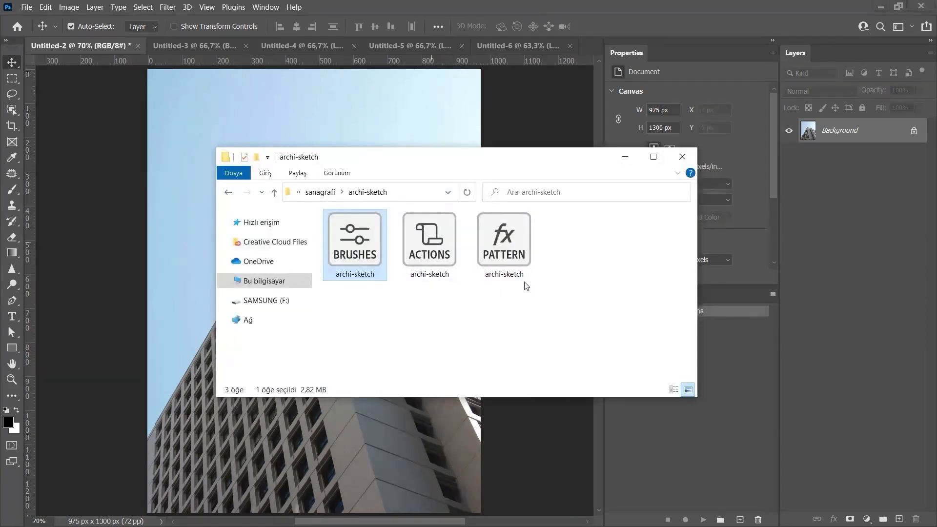
Load the archi-sketch pattern and actions files into Photoshop.
double_click(500, 257)
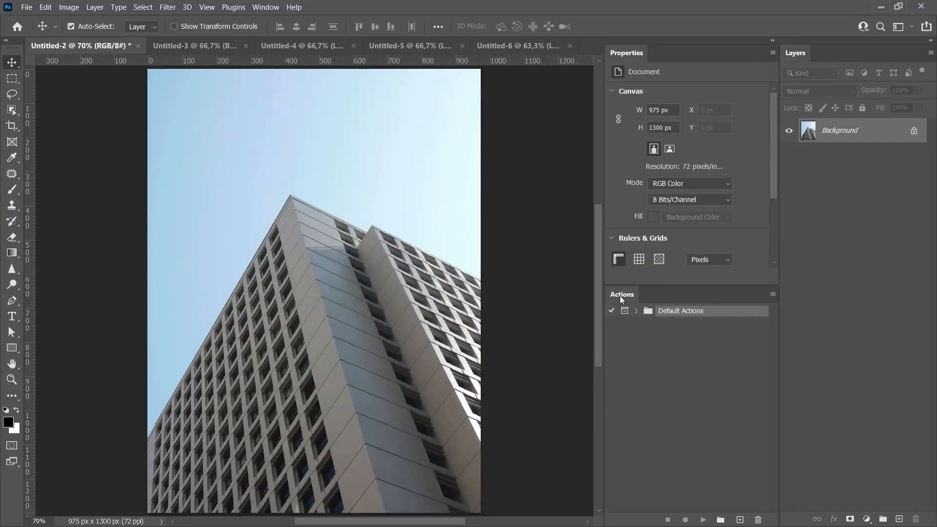
left_click(656, 314)
left_click(259, 9)
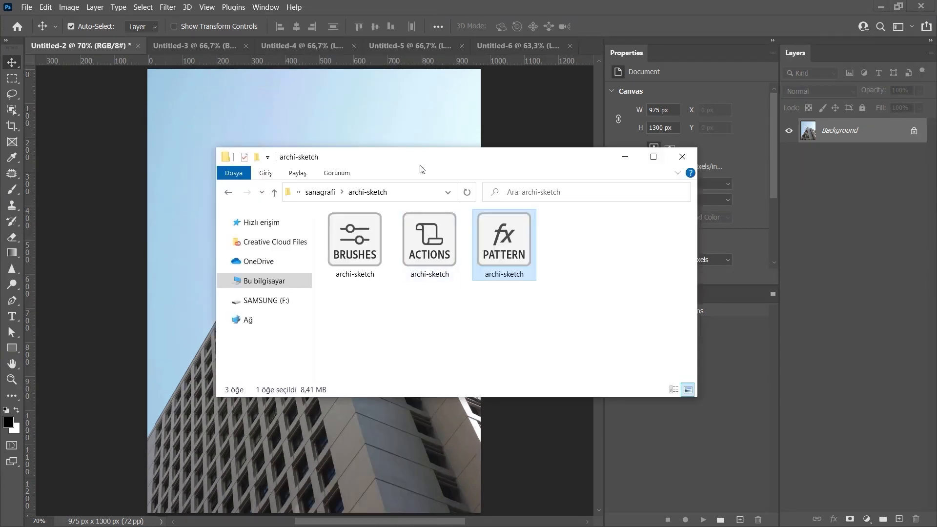
double_click(425, 251)
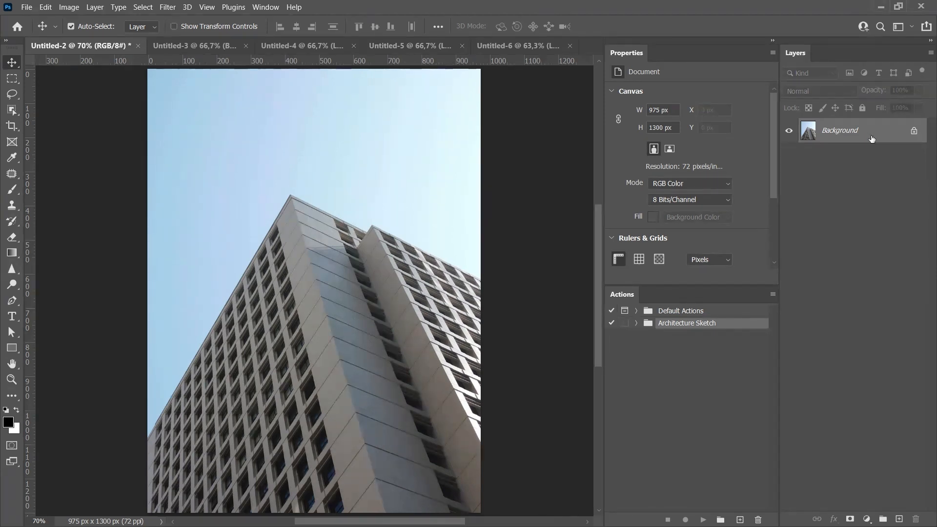
Unlock the background layer, then convert it back into a background layer.
left_click(913, 131)
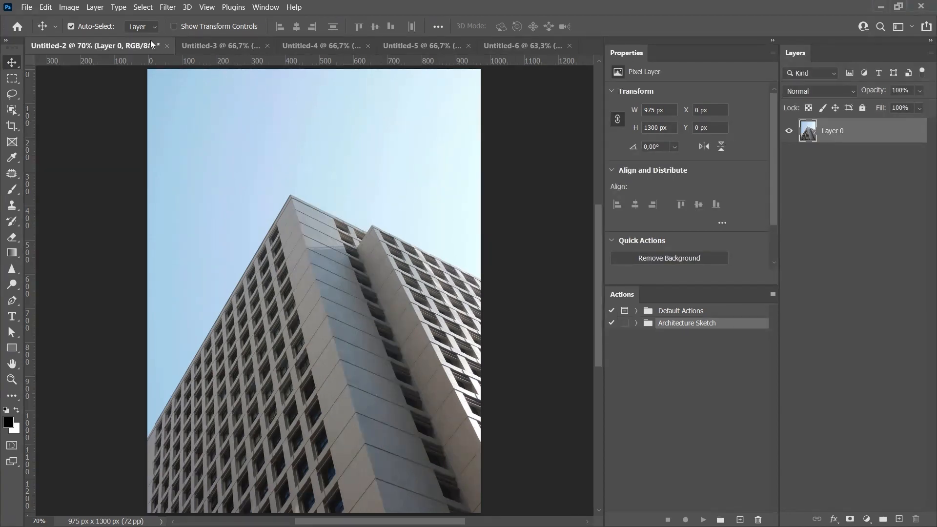
left_click(96, 10)
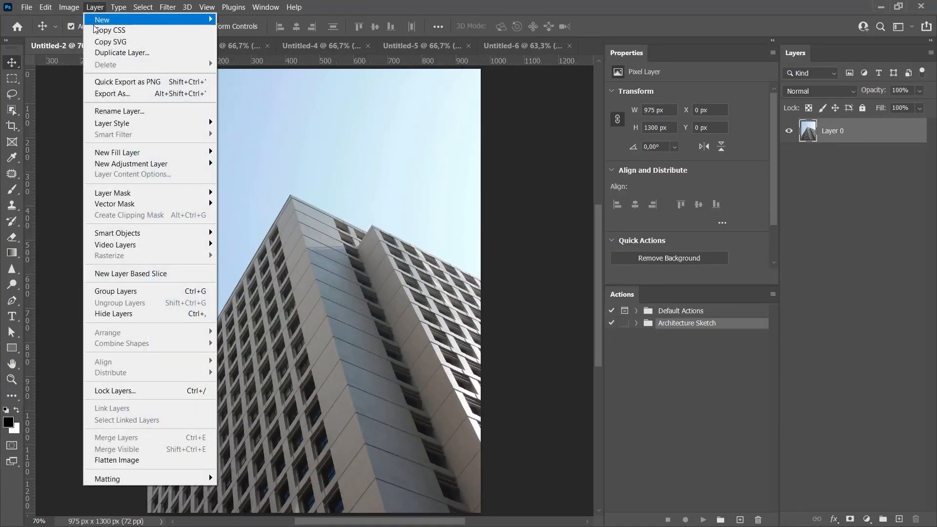
mouse_move(140, 19)
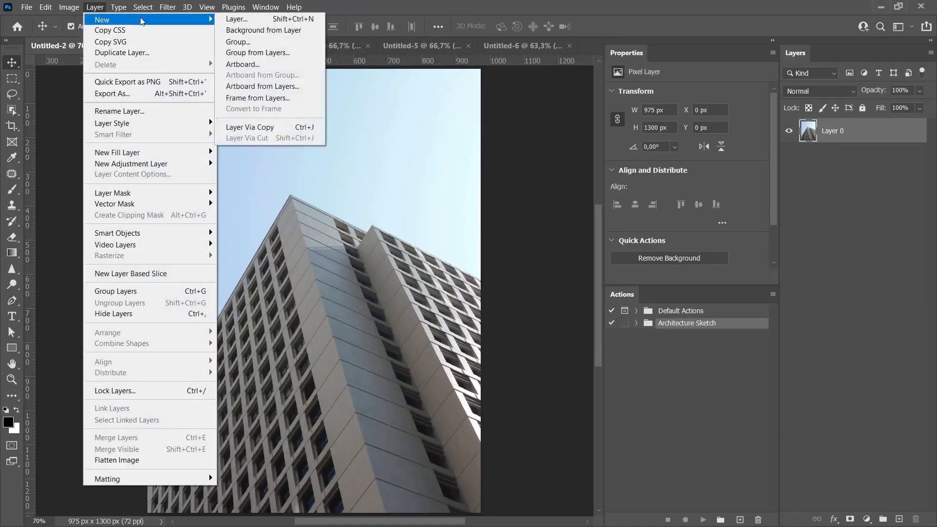
left_click(245, 32)
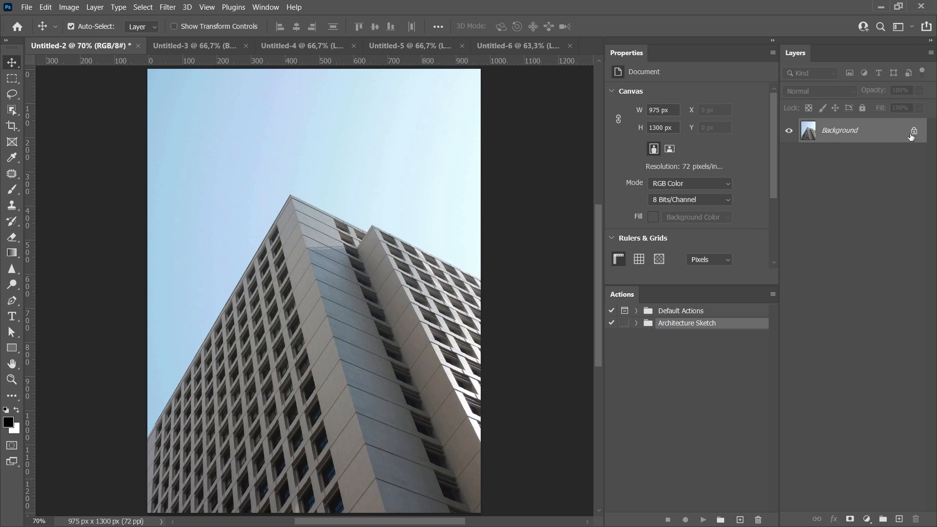
Fill the background layer with white and paste the building photo as a new layer.
key("ctrl+BackSpace")
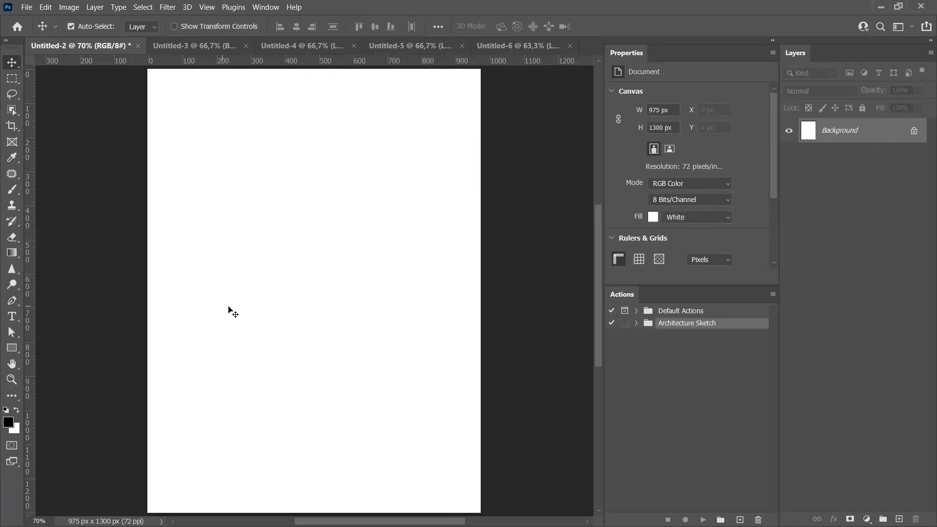
key("ctrl+v")
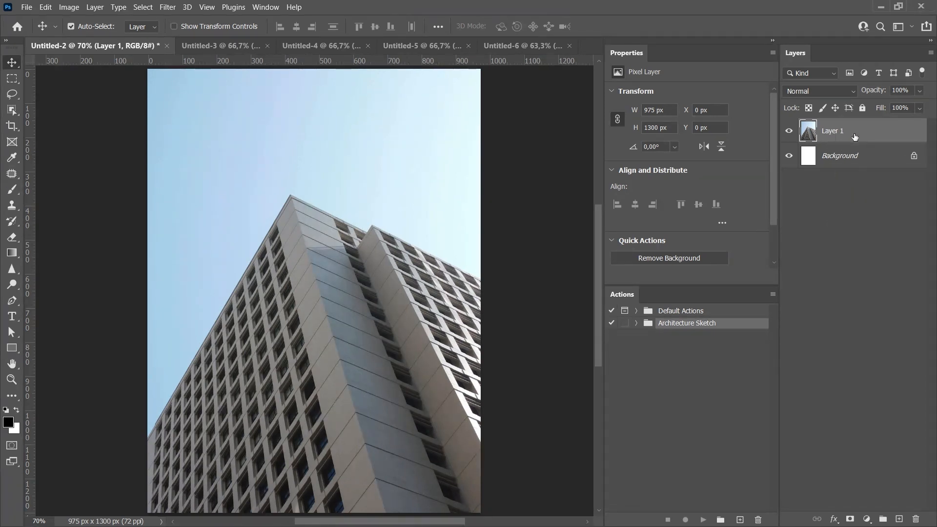
Merge the pasted building photo down into the background layer.
key("ctrl")
key("ctrl+e")
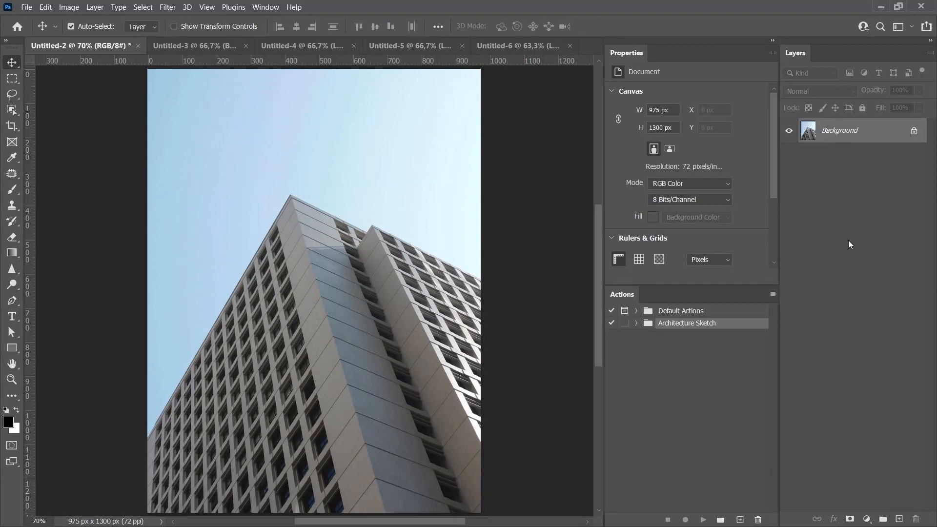
Expand the Architecture Sketch action to examine its recorded steps.
left_click(636, 323)
left_click(646, 335)
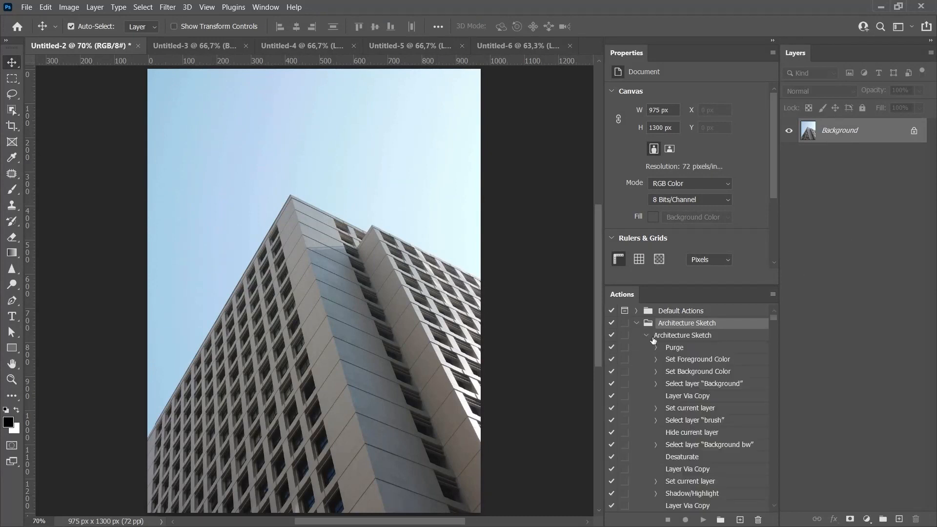
left_click(704, 424)
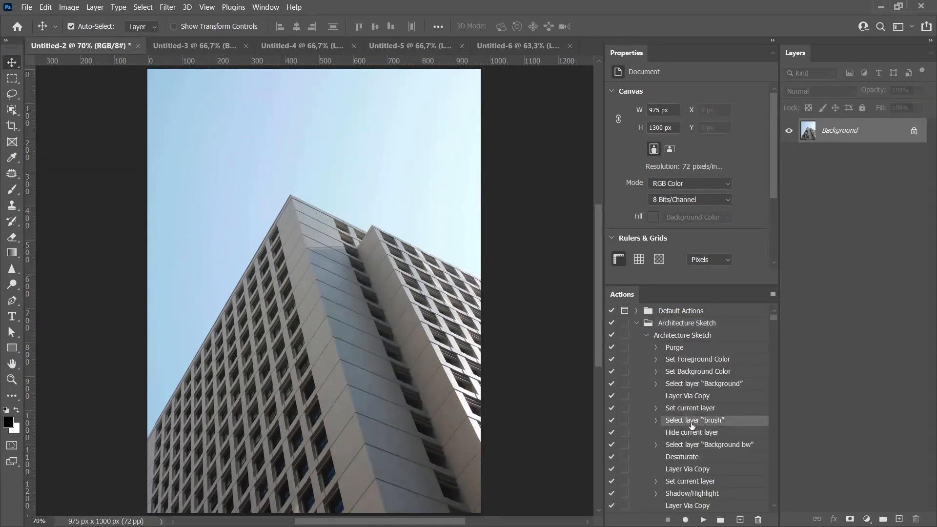
Add a new layer above the background and name it brush.
left_click(898, 519)
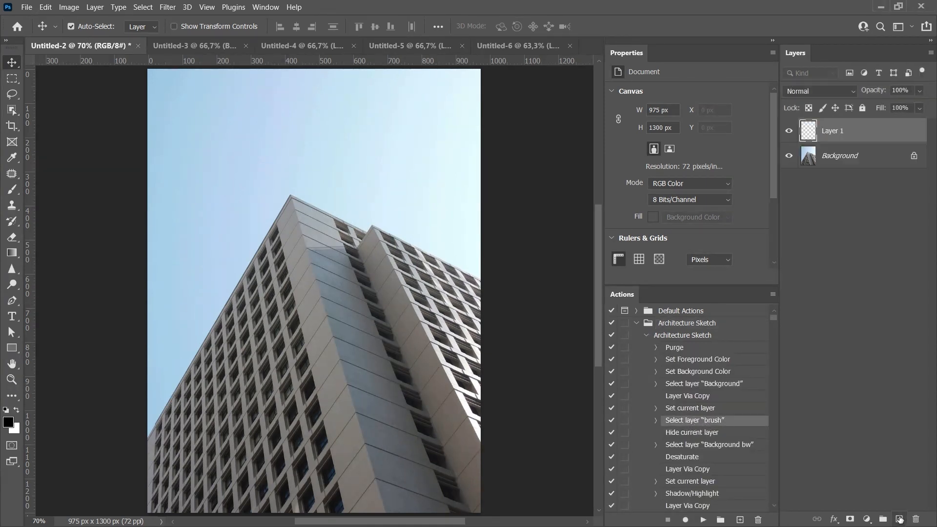
double_click(833, 131)
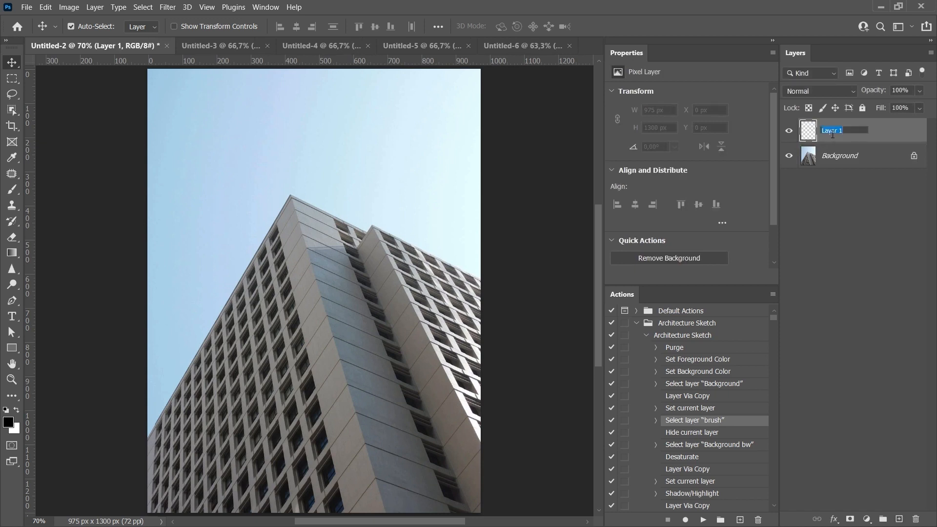
type("brush")
key("Return")
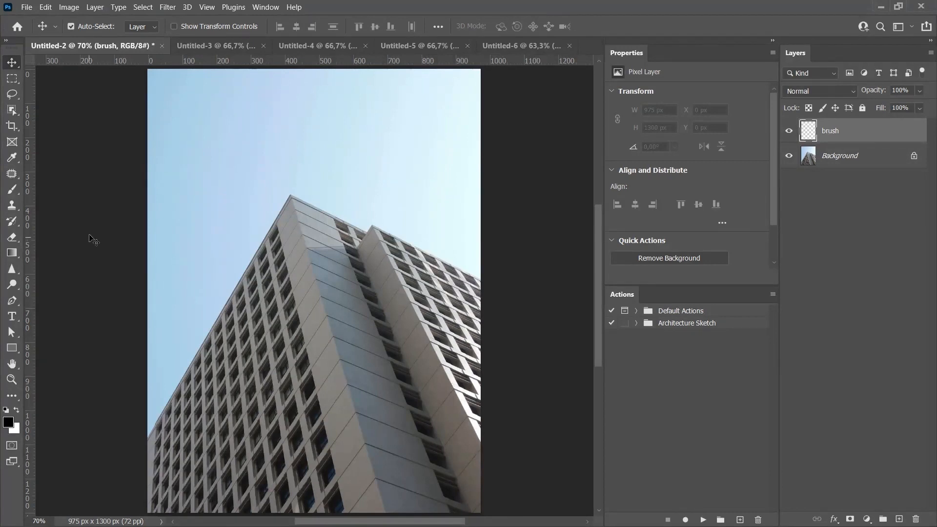
Choose the Brush tool at about 152 px, paint a trial stroke and undo it.
left_click(12, 189)
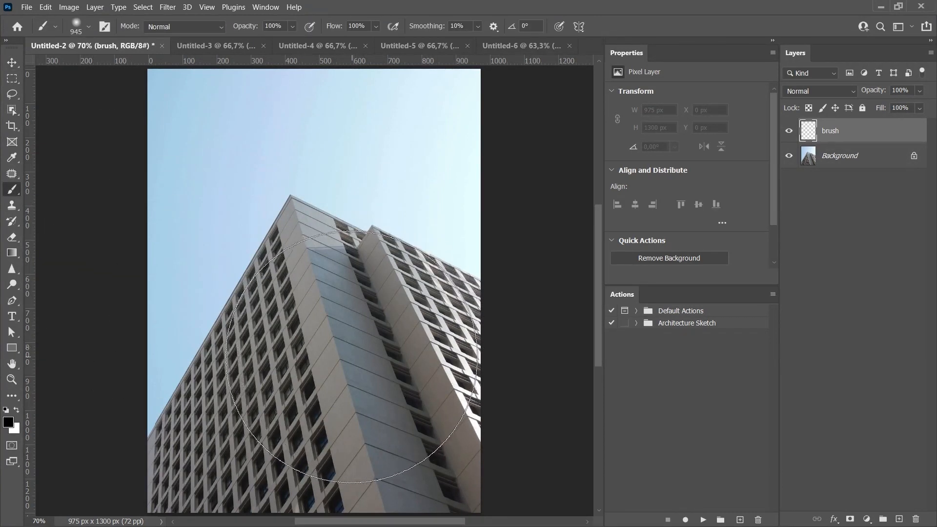
left_click_drag(371, 301, 334, 335)
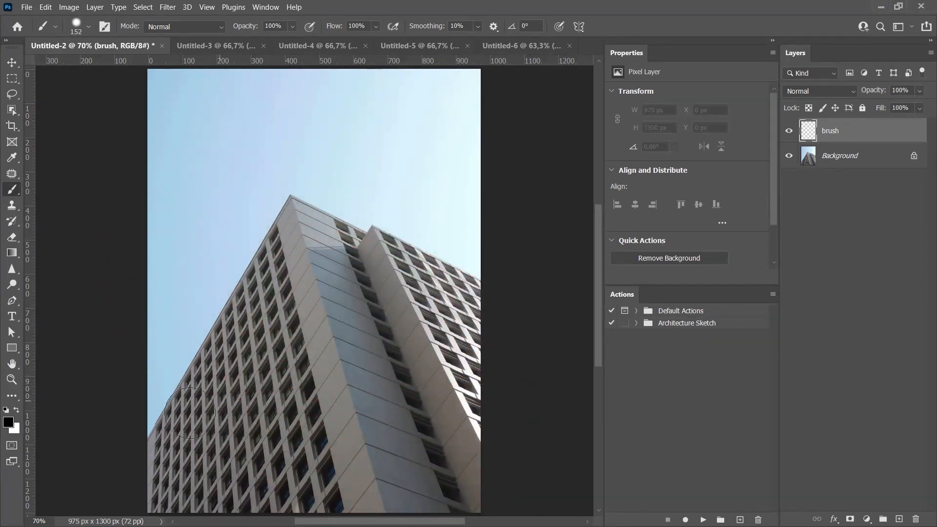
mouse_move(491, 317)
left_mouse_down()
mouse_move(387, 268)
mouse_move(414, 272)
mouse_move(373, 298)
left_mouse_up()
key("ctrl+z")
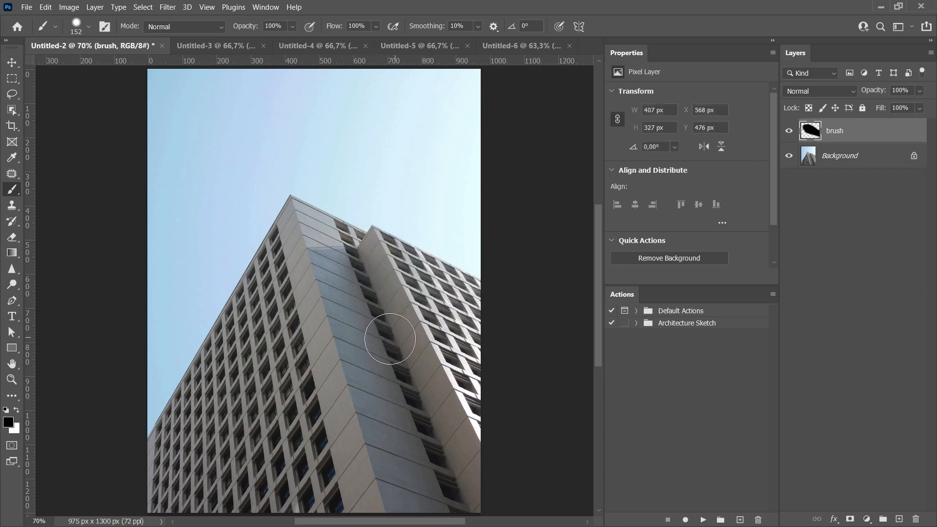
Set the foreground color to e80505 red and paint over the building on the brush layer.
key("i")
left_click(8, 422)
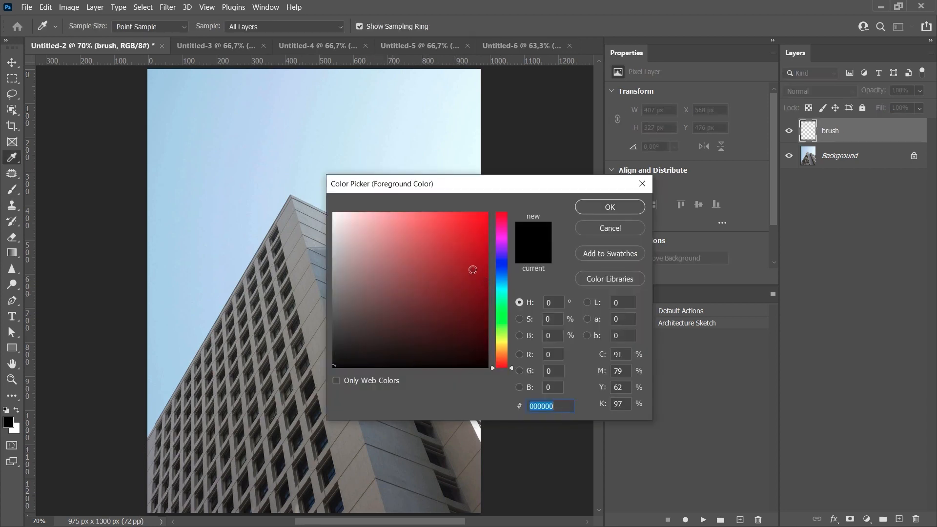
left_click(484, 226)
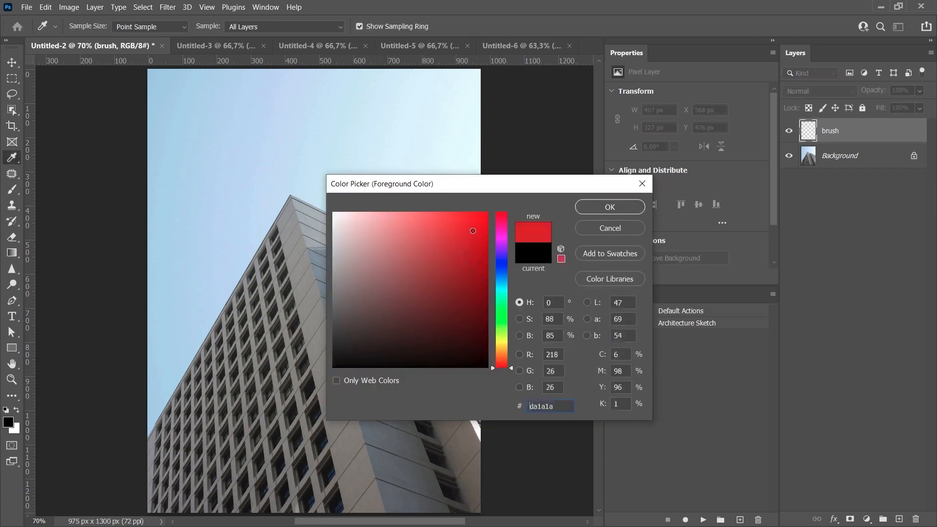
left_click(593, 210)
left_click_drag(473, 300, 344, 239)
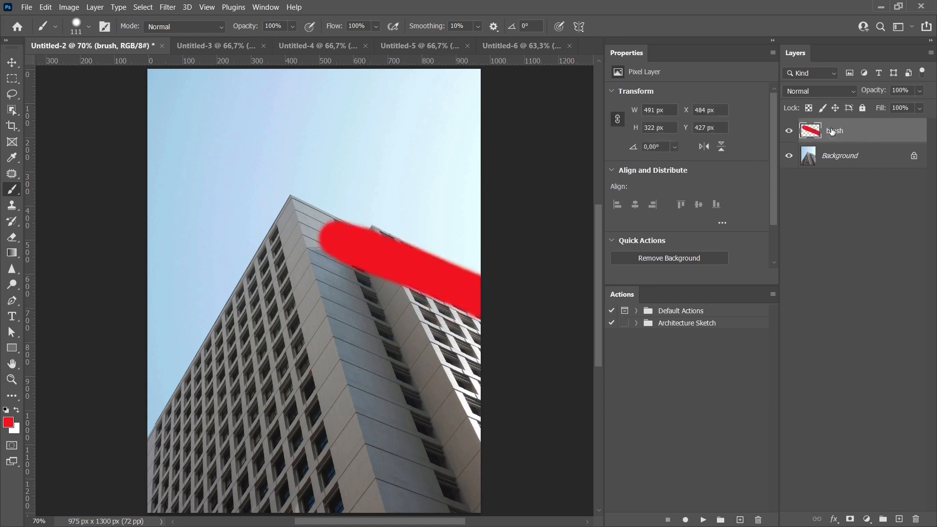
mouse_move(319, 234)
left_mouse_down()
mouse_move(142, 402)
mouse_move(215, 366)
mouse_move(298, 229)
mouse_move(137, 464)
left_mouse_up()
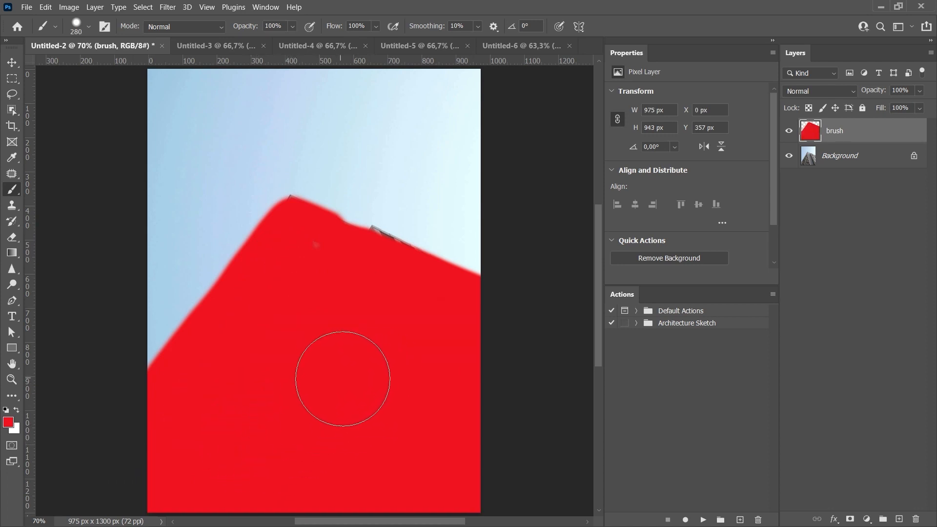
Run the Architecture Sketch action on the image.
left_click(636, 323)
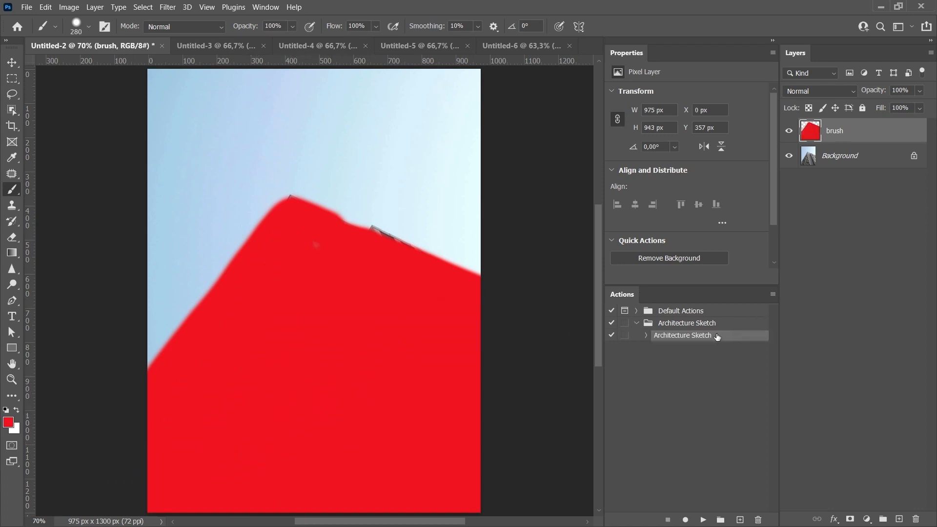
left_click(703, 520)
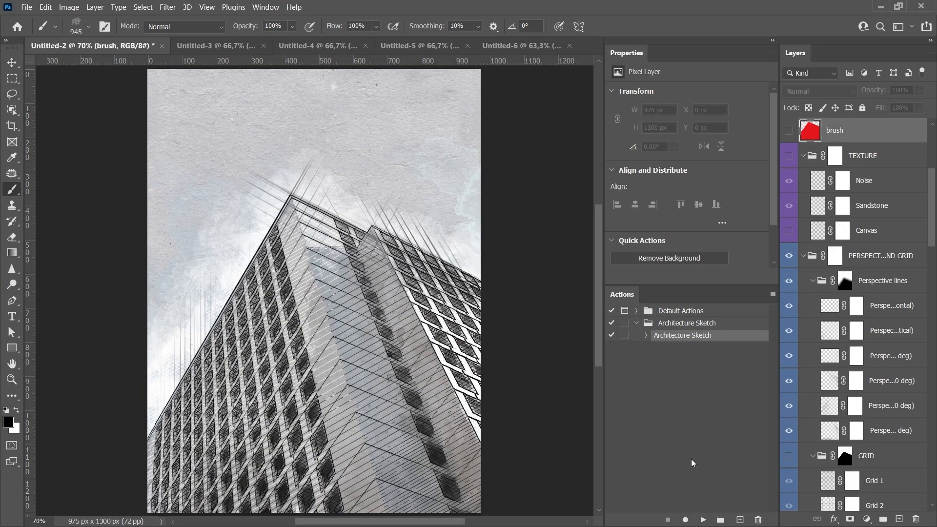
key("v")
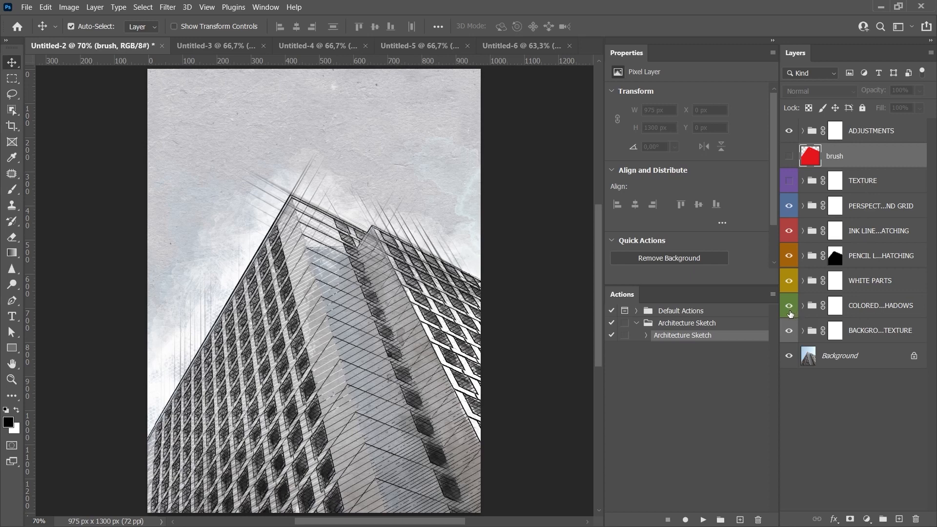
Toggle the WHITE PARTS group's visibility and expand the ADJUSTMENTS group to examine its layers.
left_click(789, 281)
left_click(789, 283)
left_click(866, 135)
left_click(803, 132)
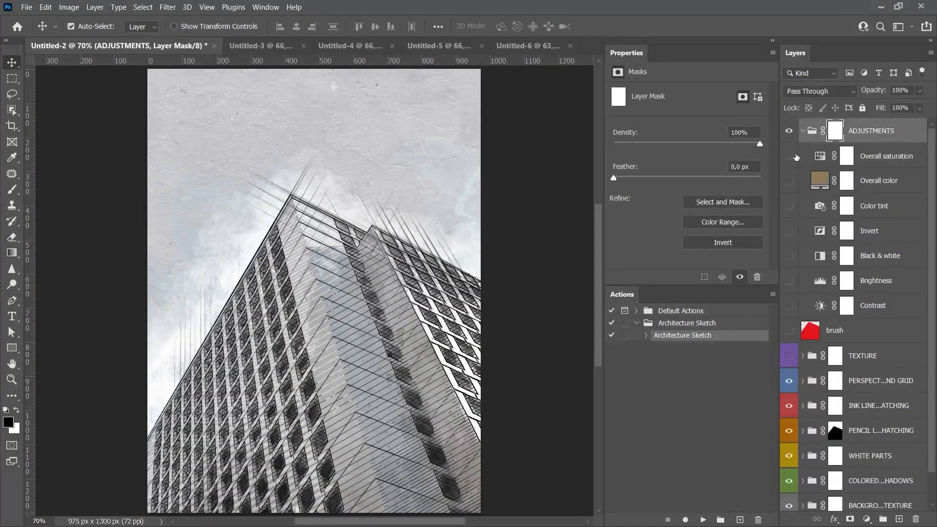
Select the Contrast adjustment layer, make it visible and open its properties.
left_click(876, 313)
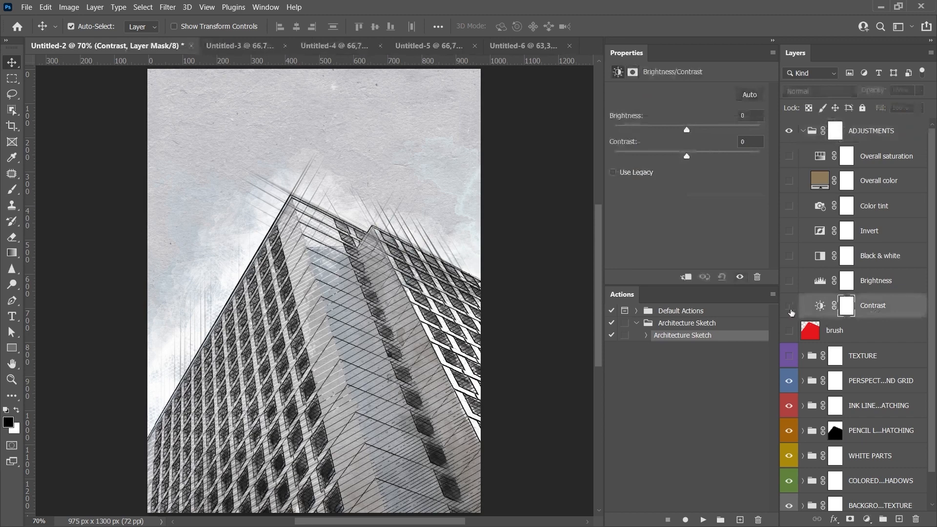
left_click(790, 306)
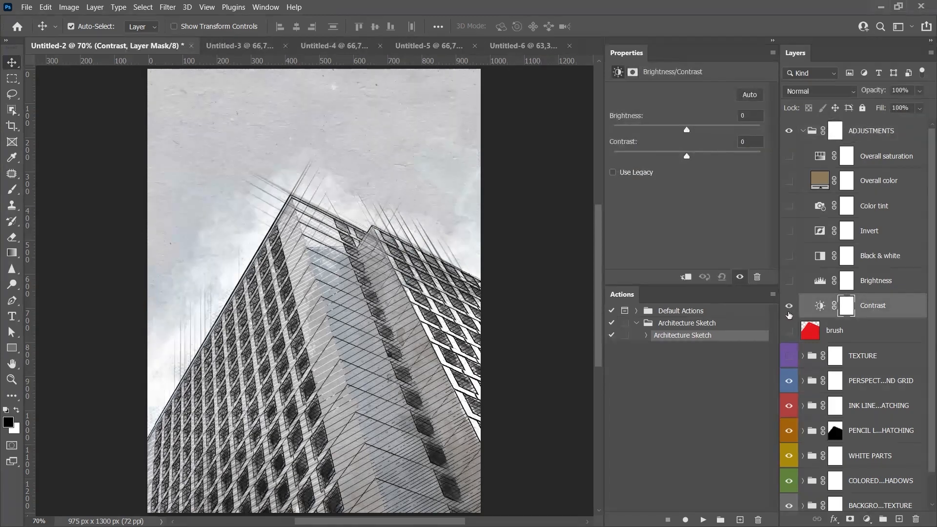
left_click(820, 307)
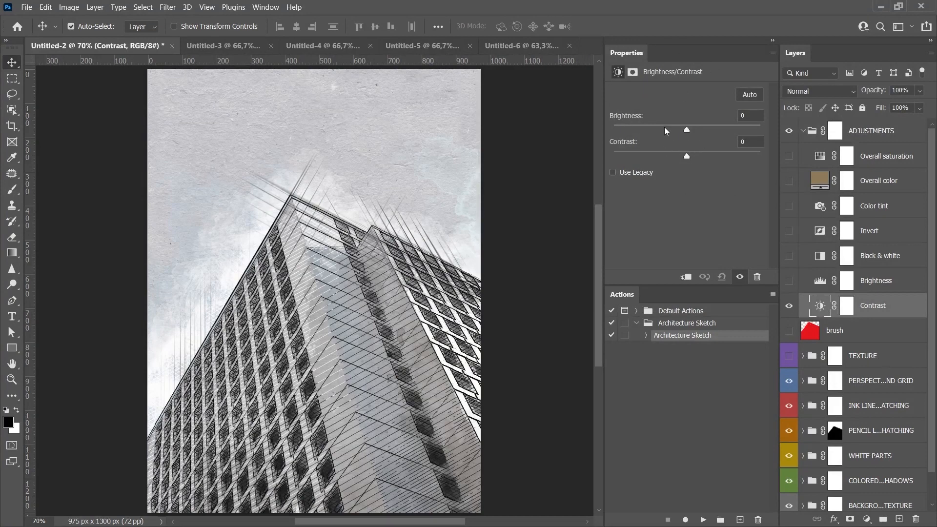
Select each adjustment layer in the ADJUSTMENTS group in turn to inspect its properties.
left_click(820, 282)
left_click(820, 256)
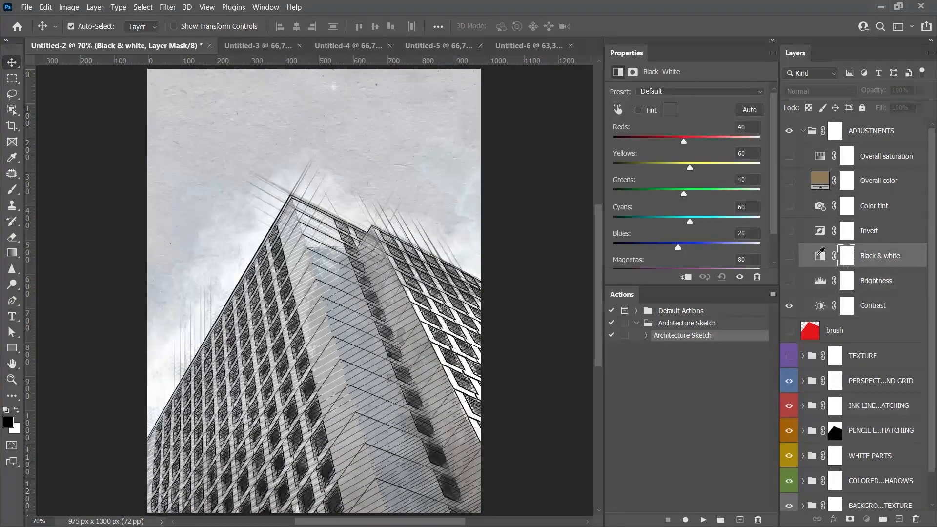
left_click(820, 230)
left_click(820, 206)
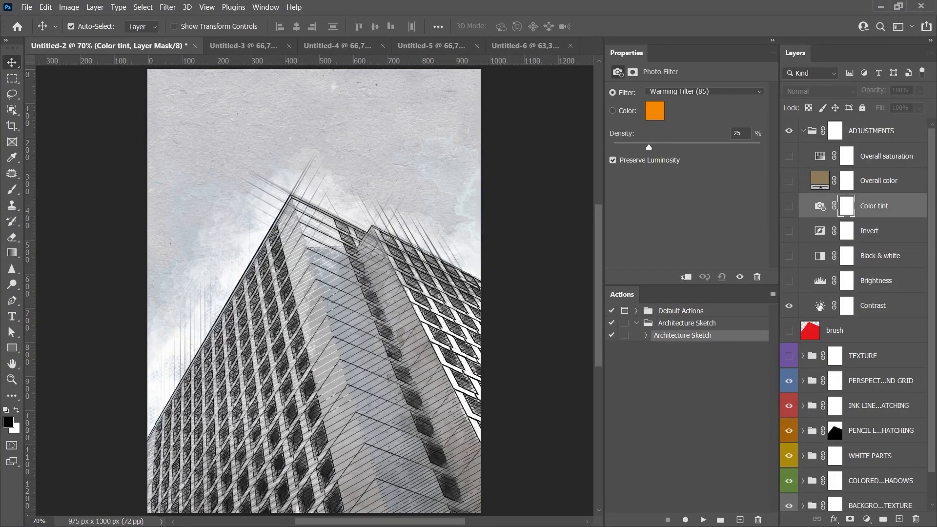
left_click(820, 306)
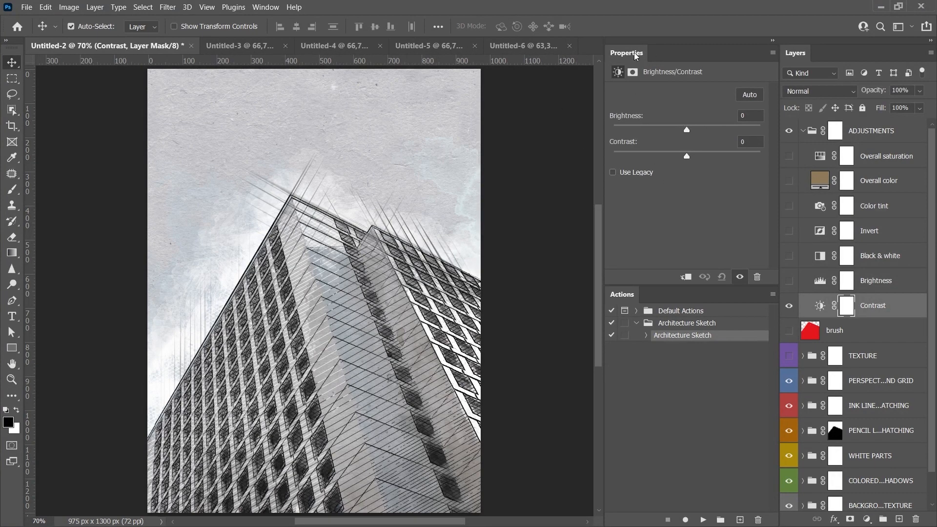
Set the Contrast adjustment's contrast to 90 and brightness to 15.
left_click(266, 7)
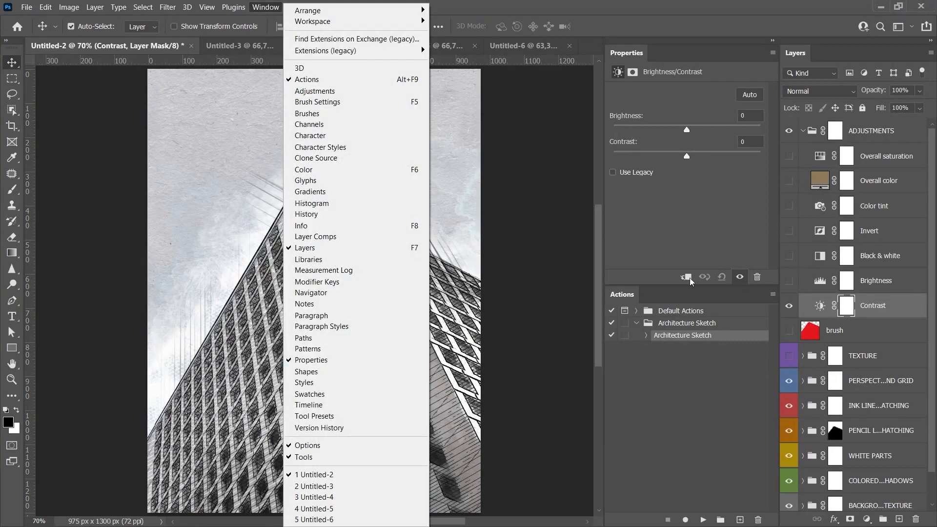
left_click(688, 159)
left_click_drag(688, 159, 744, 155)
left_click_drag(687, 131, 693, 132)
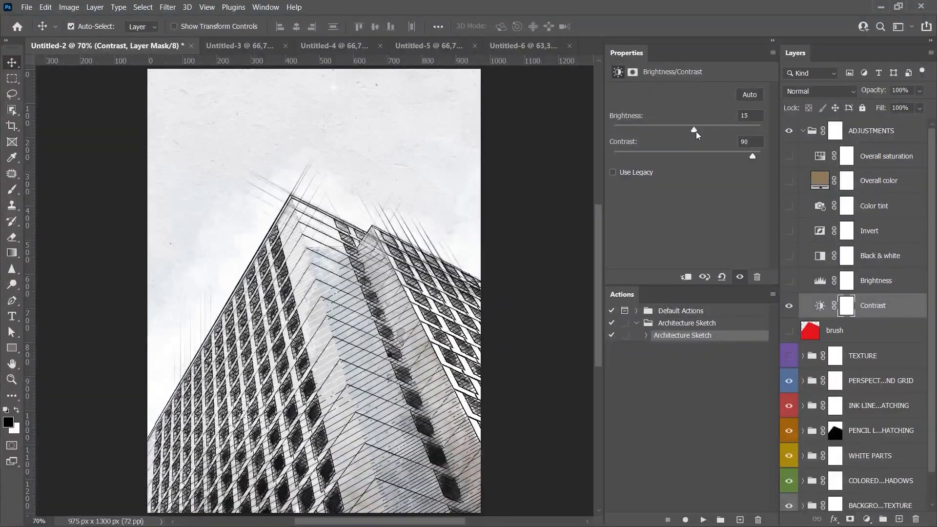
On the Brightness levels layer, set the white input to 230 and the midtone to 0.95.
left_click(819, 281)
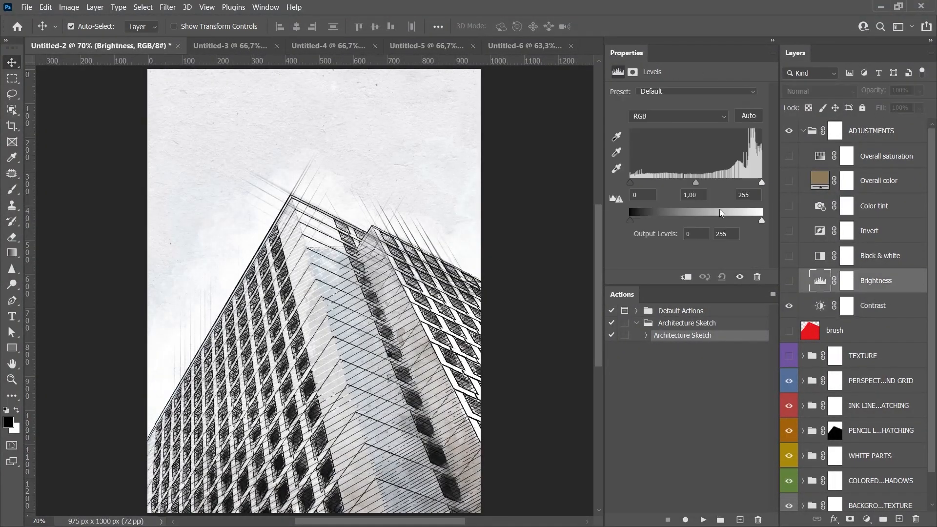
left_click_drag(760, 184, 744, 185)
left_click_drag(687, 185, 678, 185)
left_click(820, 180)
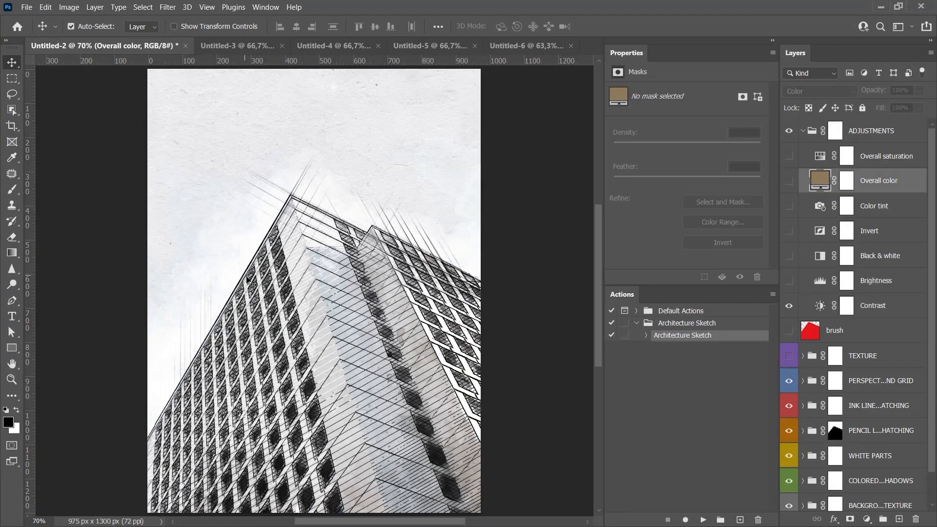
Switch to the living room image and merge Layer 2 down into the Background.
left_click(238, 45)
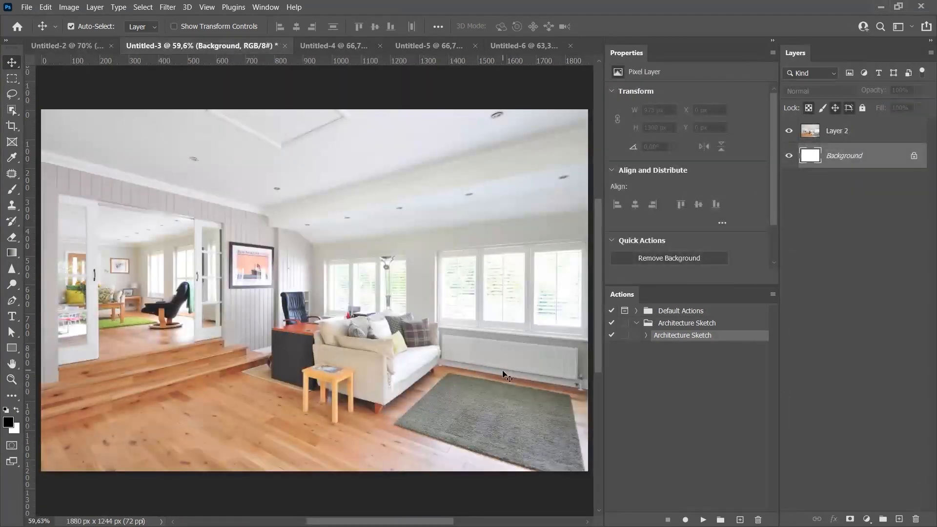
left_click(868, 132)
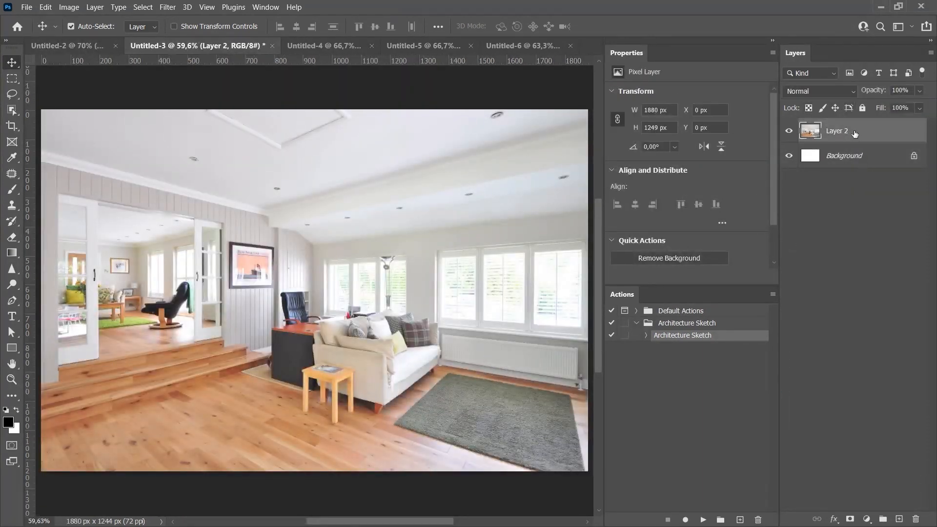
key("ctrl+e")
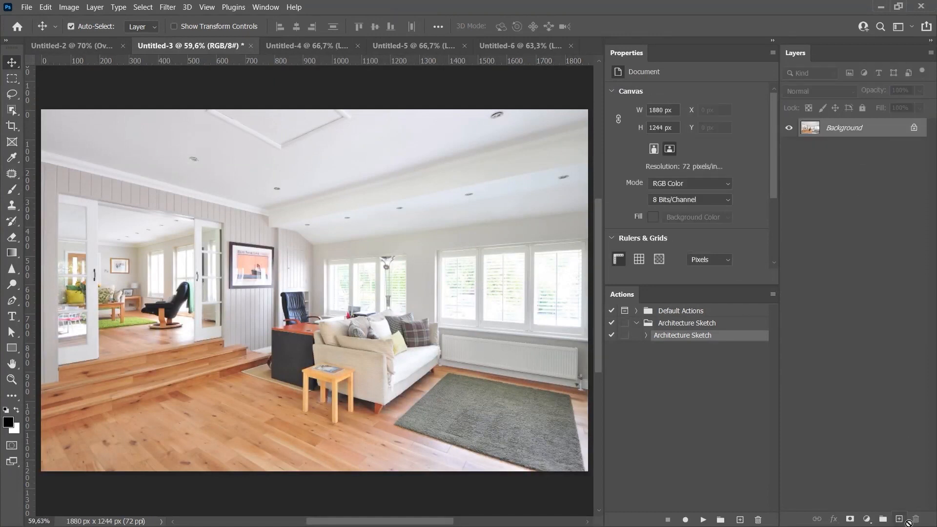
Create a new empty layer and name it brush.
left_click(899, 519)
double_click(836, 132)
type("brush")
key("Return")
Paint red with an enlarged brush over the sofa, desk and central room area on the brush layer.
key("b")
left_click_drag(428, 313, 292, 324)
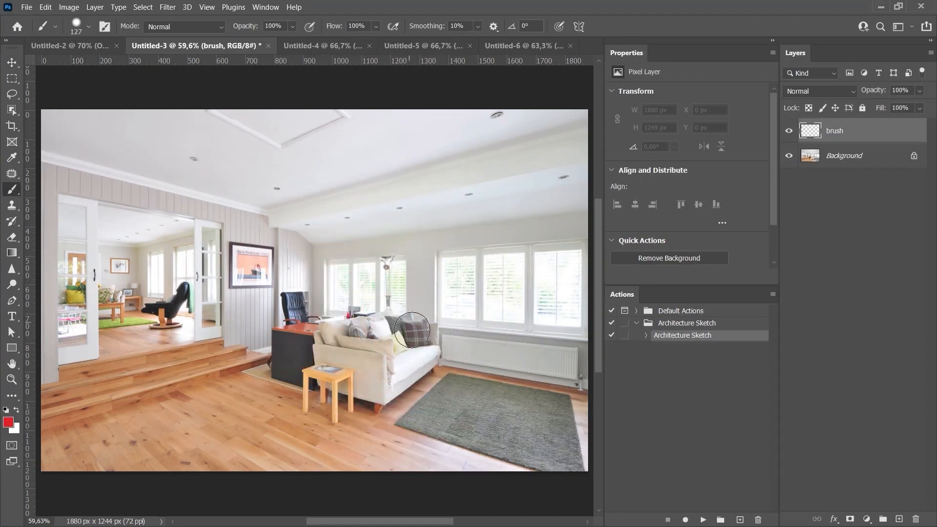
mouse_move(415, 337)
left_mouse_down()
mouse_move(417, 359)
mouse_move(345, 409)
left_mouse_up()
mouse_move(351, 368)
left_mouse_down()
mouse_move(367, 369)
mouse_move(284, 365)
mouse_move(356, 337)
mouse_move(295, 324)
mouse_move(275, 332)
left_mouse_up()
mouse_move(272, 352)
left_mouse_down()
mouse_move(222, 338)
mouse_move(206, 313)
mouse_move(214, 259)
mouse_move(376, 341)
left_mouse_up()
key("bracketright")
key("bracketright")
key("bracketright")
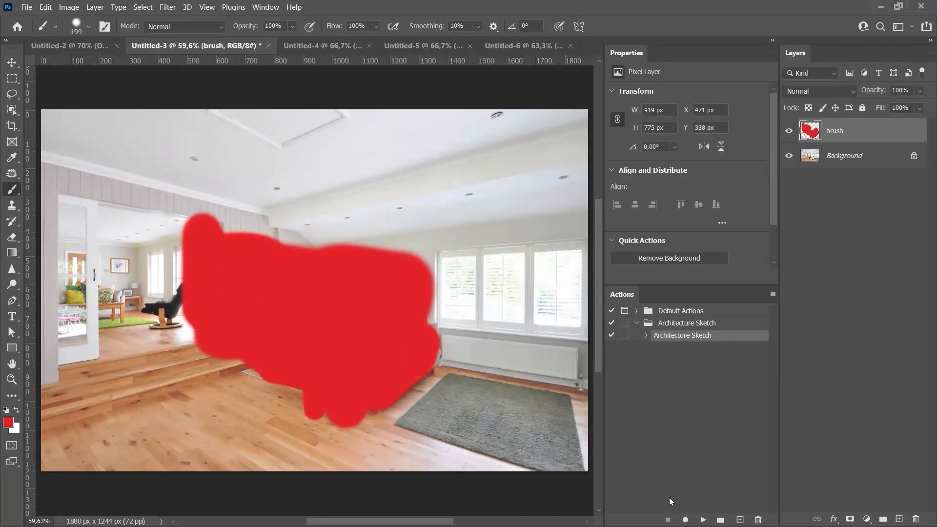
Run the Architecture Sketch action on the living room image.
left_click(703, 521)
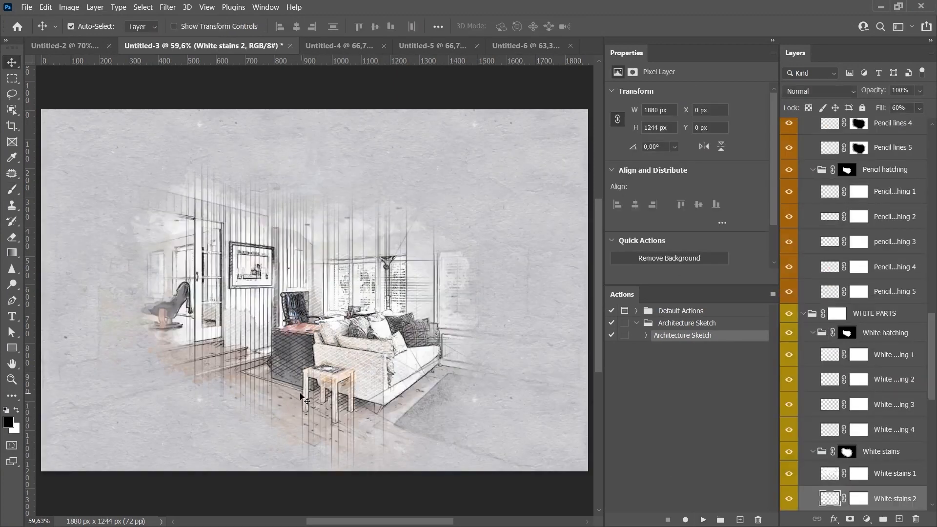
key("ctrl+1")
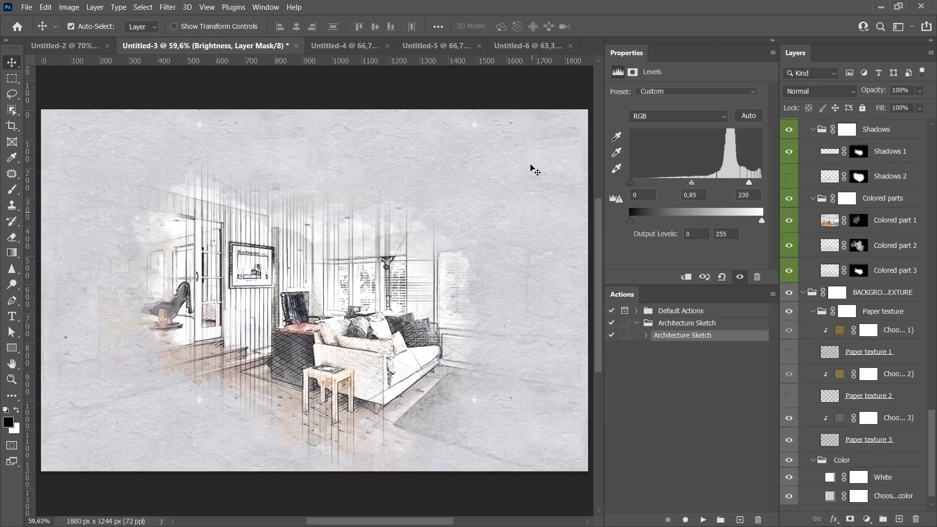
Toggle the paper texture layers in the background texture group, leaving Paper texture 2 shown instead of Paper texture 1.
left_click(897, 297)
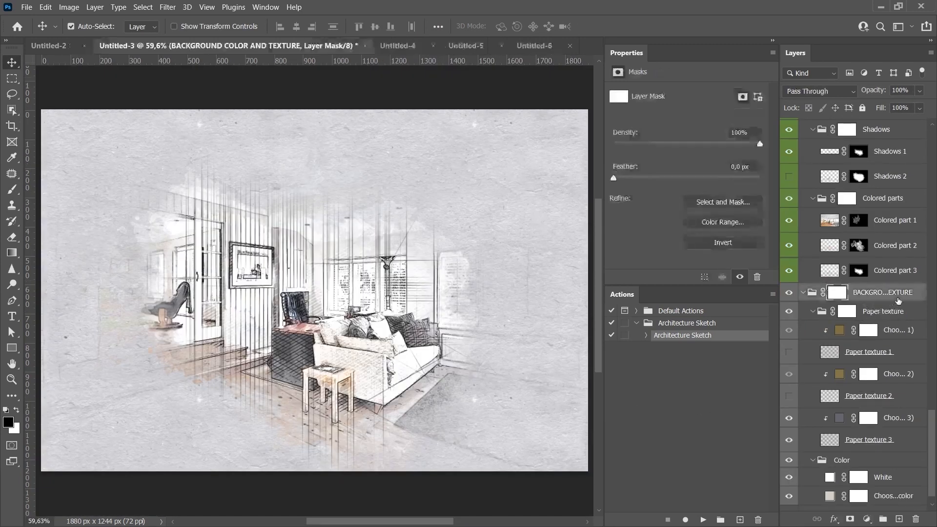
left_click(846, 313)
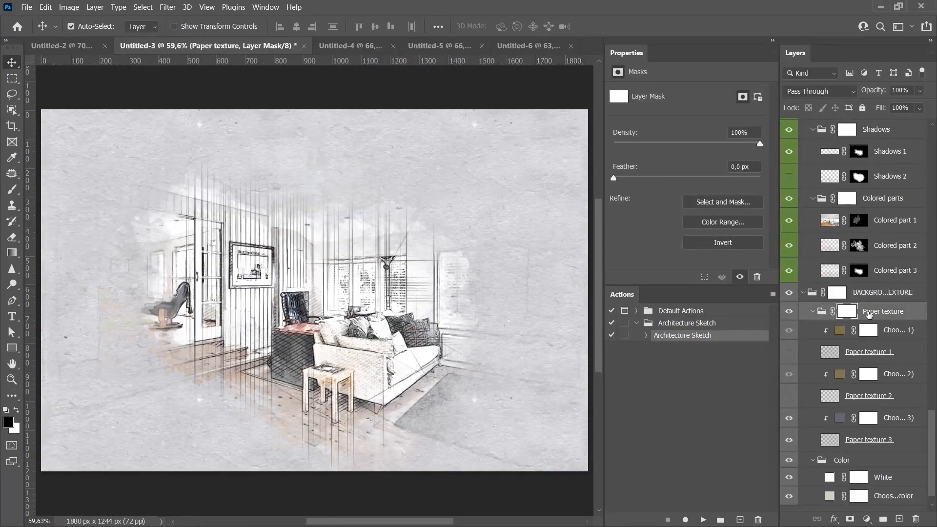
left_click(789, 312)
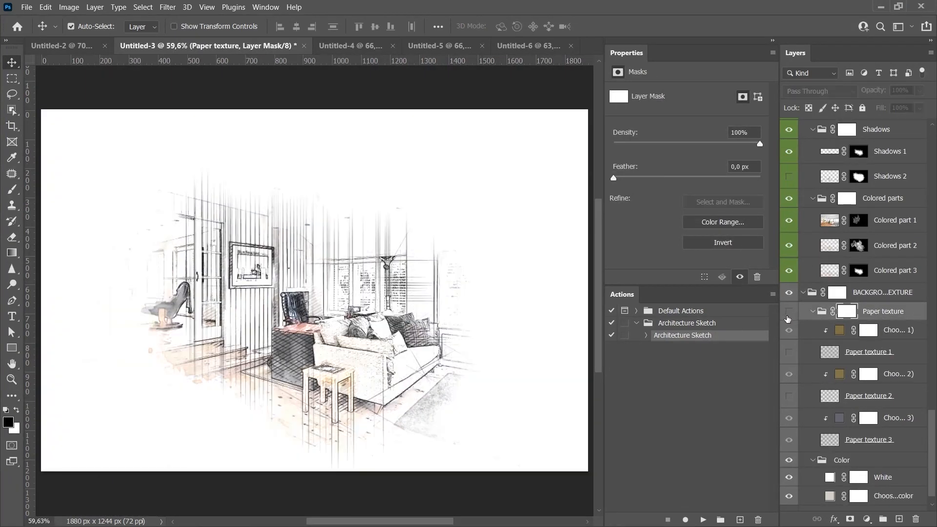
left_click(788, 315)
left_click(788, 356)
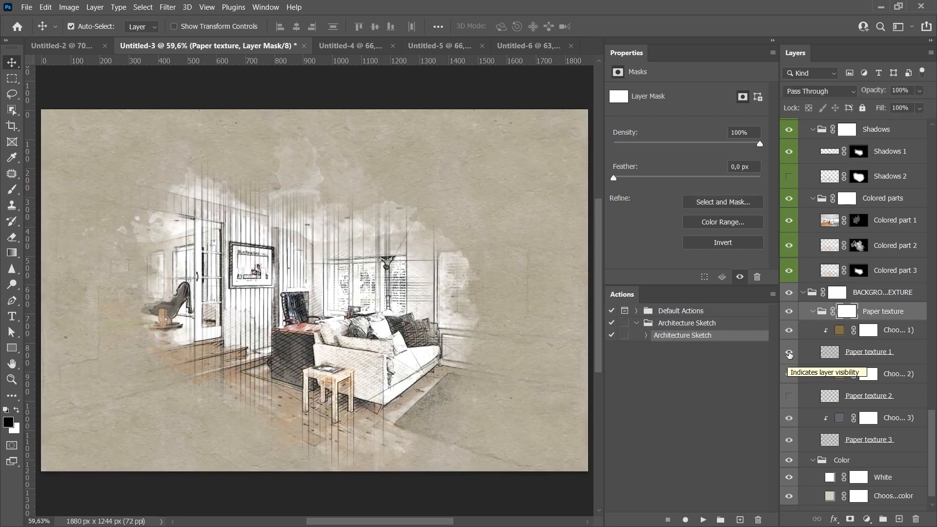
left_click(789, 352)
left_click(789, 397)
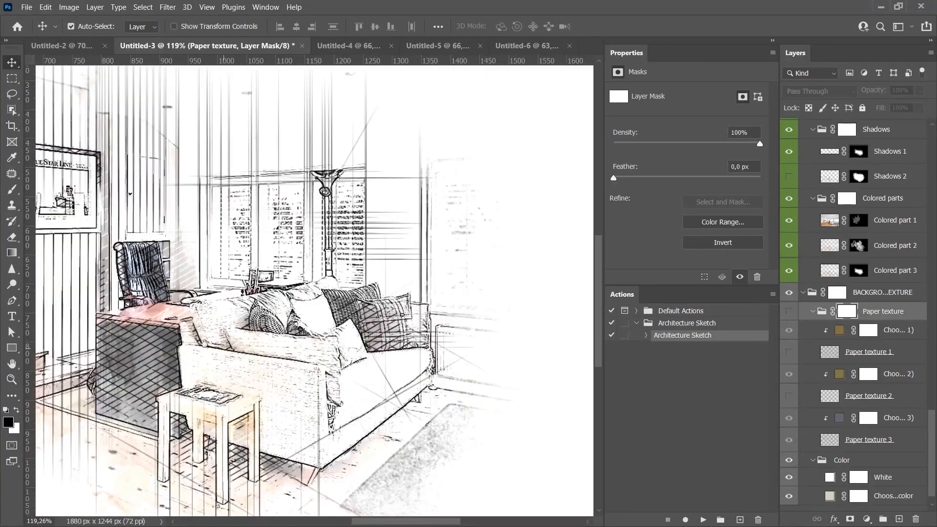
Zoom into the sketch and hide the COLORED PARTS AND SHADOWS group.
left_click_drag(141, 349, 323, 358)
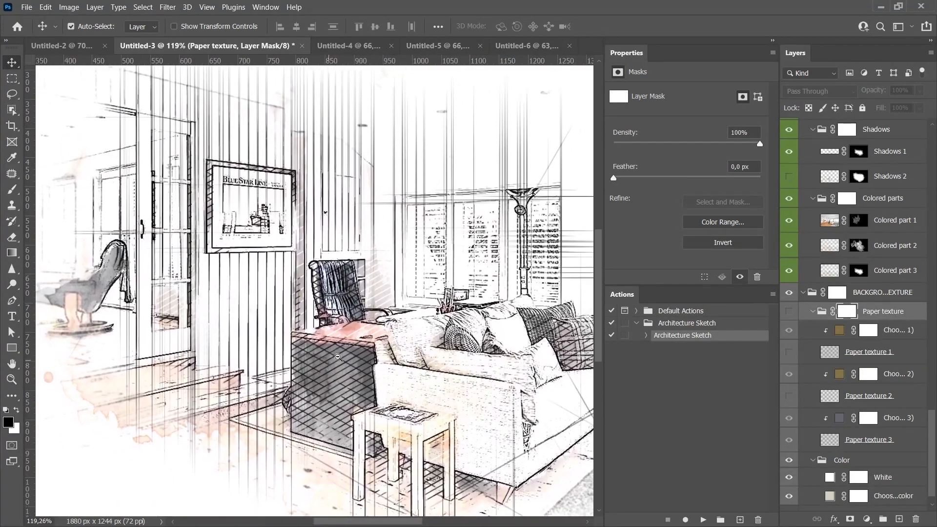
scroll(322, 358, "down", 1)
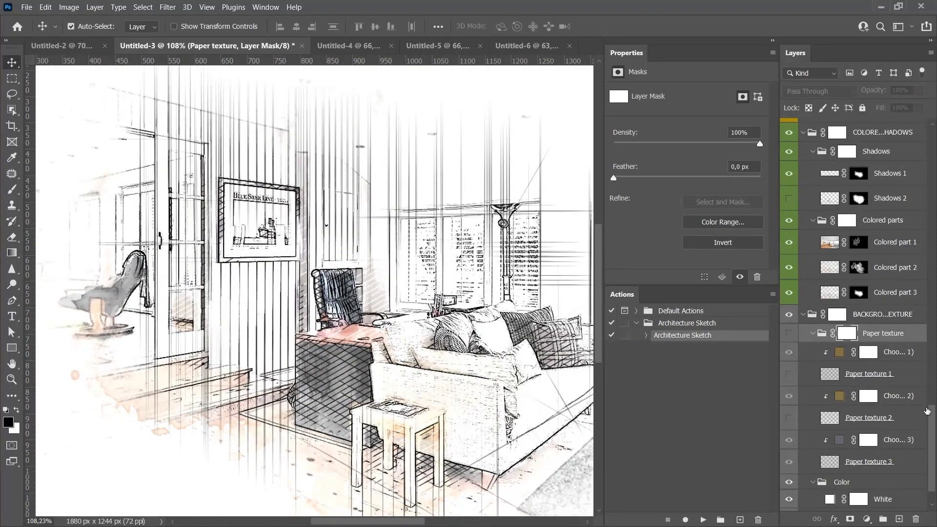
scroll(897, 275, "up", 5)
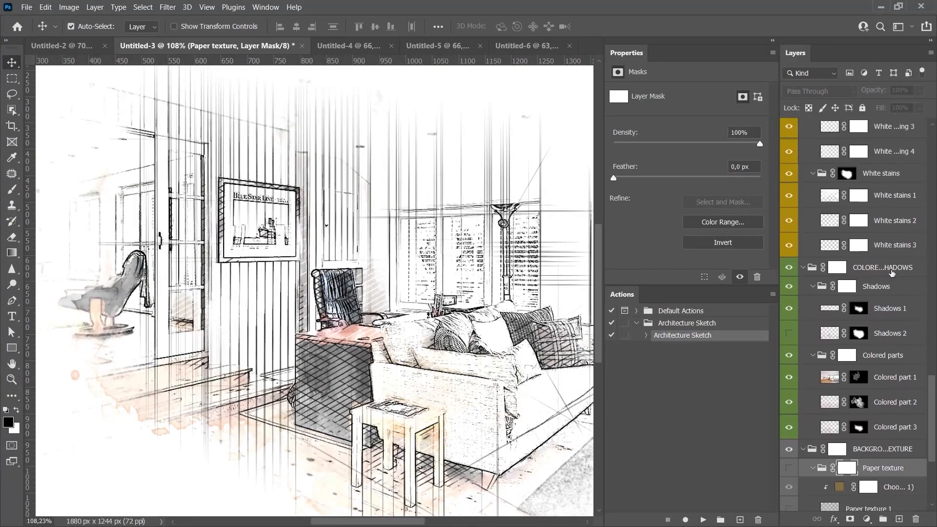
left_click(885, 271)
left_click(789, 268)
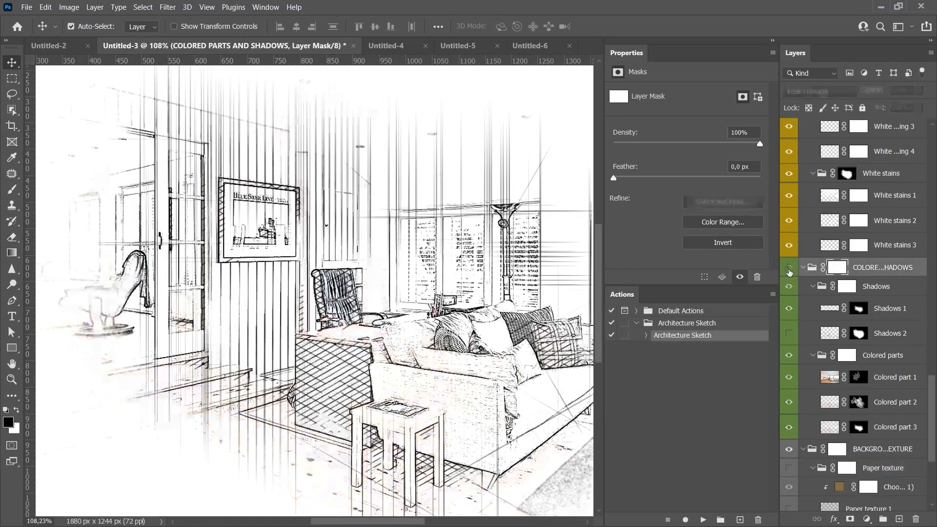
left_click(893, 221)
scroll(352, 327, "down", 1)
scroll(352, 327, "down", 6)
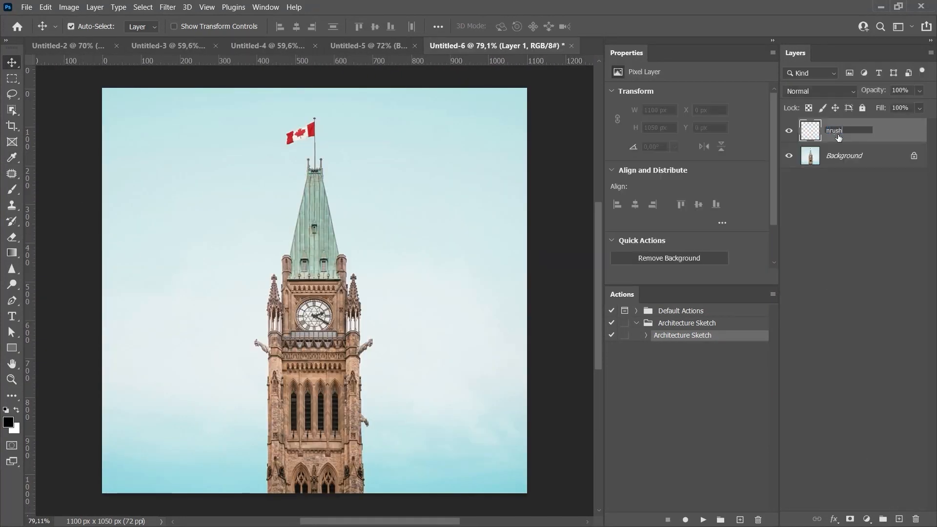
On the clock tower image, name a new layer brush and paint black over the tower with the Brush.
type("brush")
key("Return")
key("b")
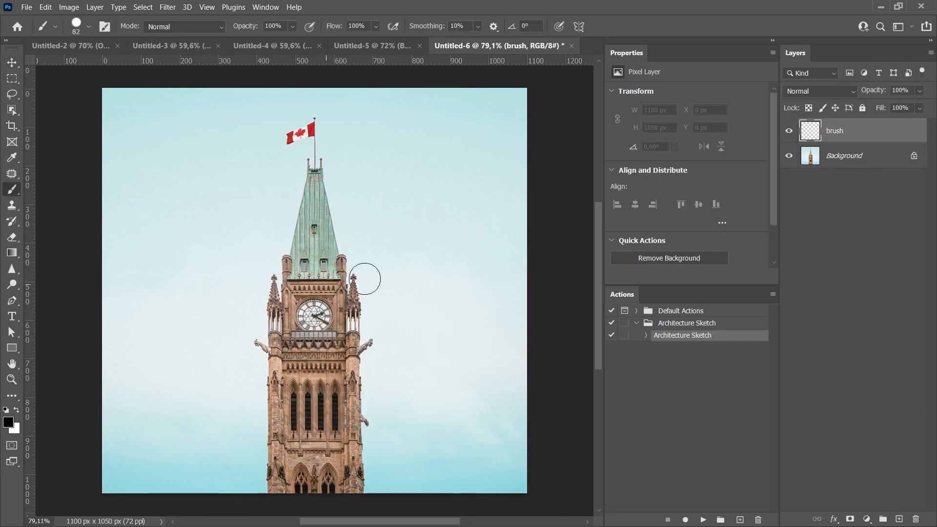
left_click_drag(347, 290, 313, 464)
left_click_drag(282, 420, 324, 292)
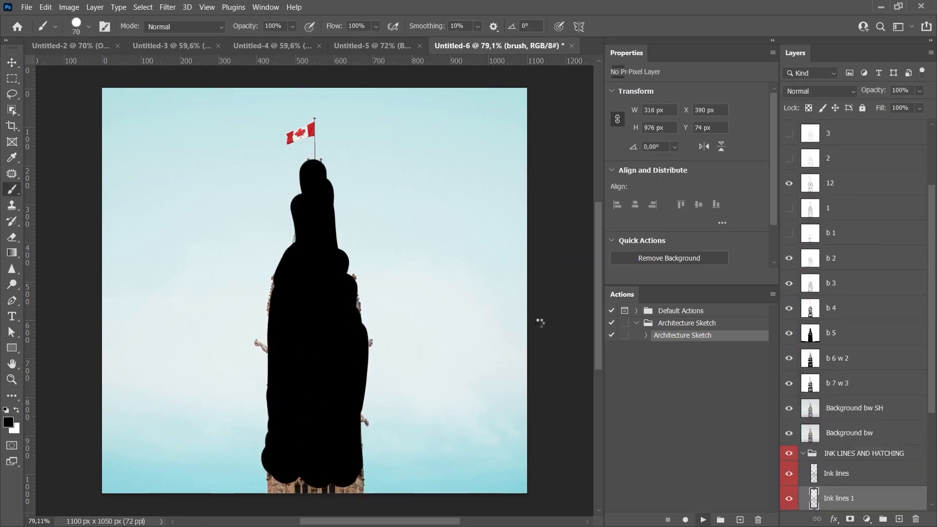